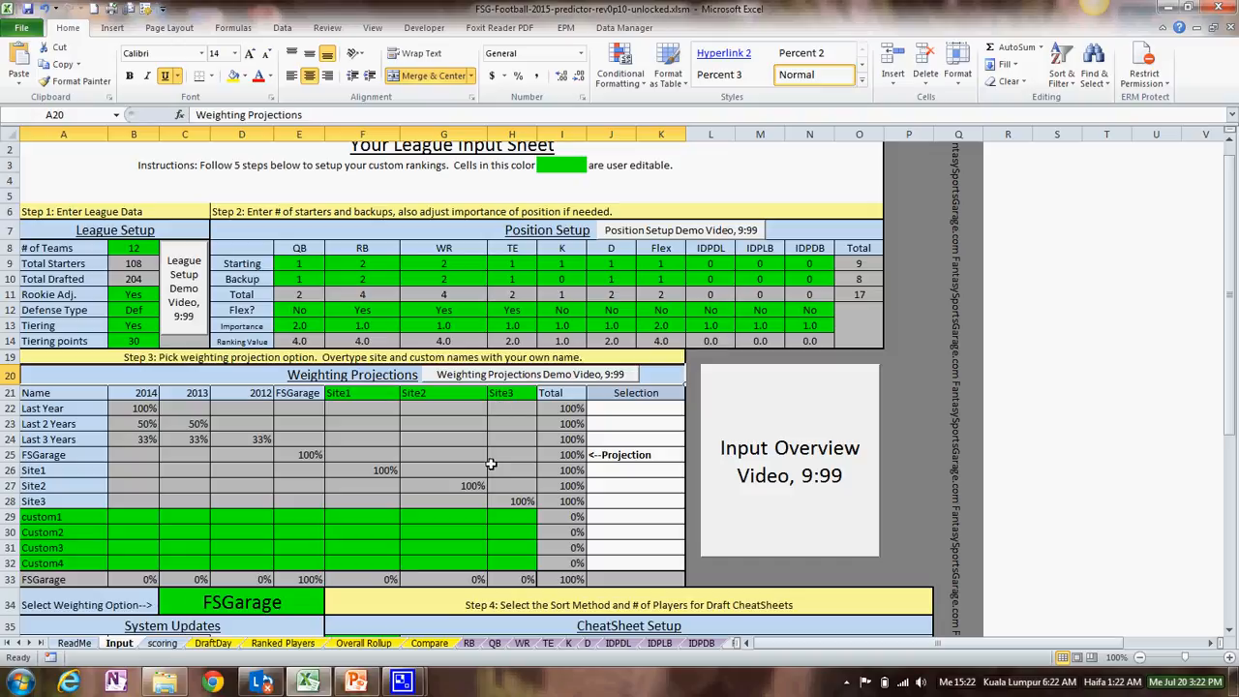
Set the weighting option to Site3 on the Input sheet
click(252, 603)
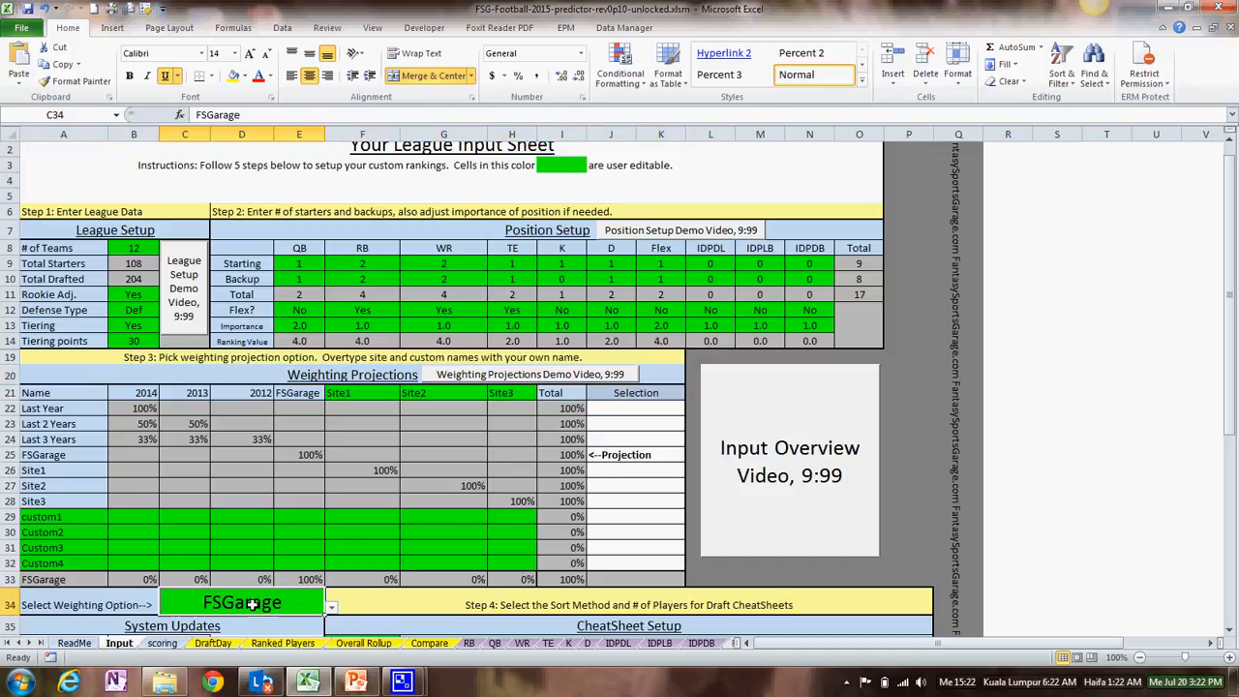
click(331, 607)
click(207, 544)
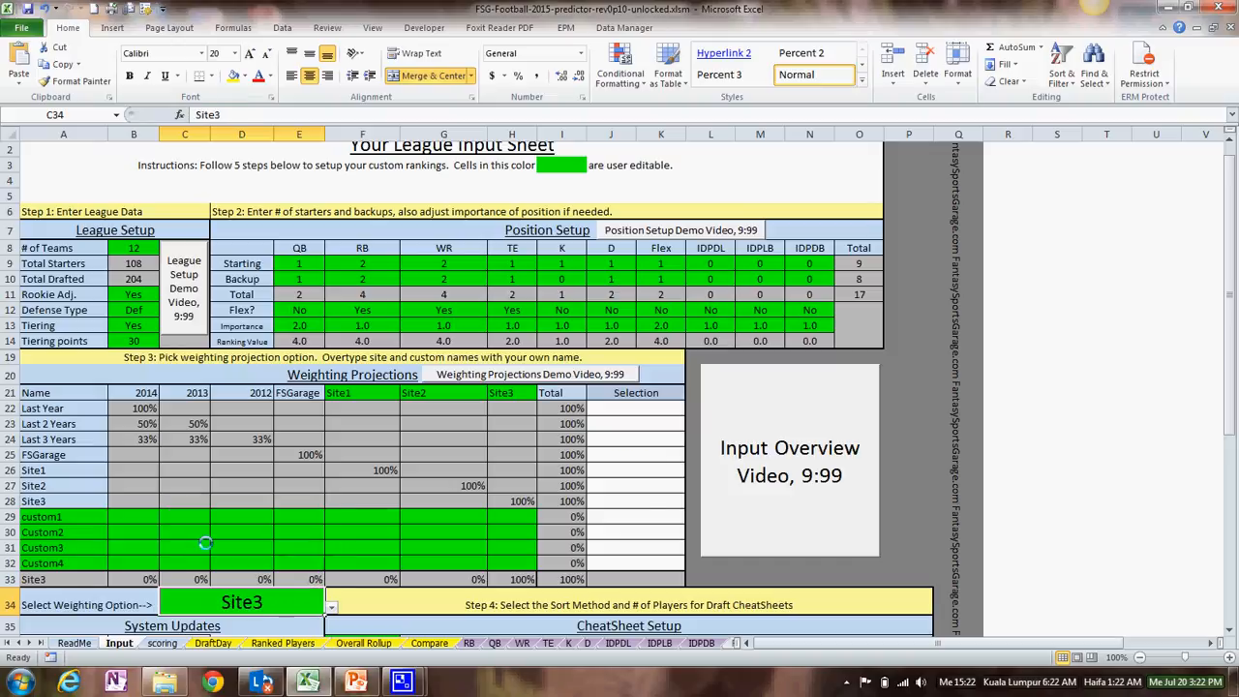
Set the weighting option back to FSGarage and view the 2015 predicted running back statistics on the RB sheet
click(331, 608)
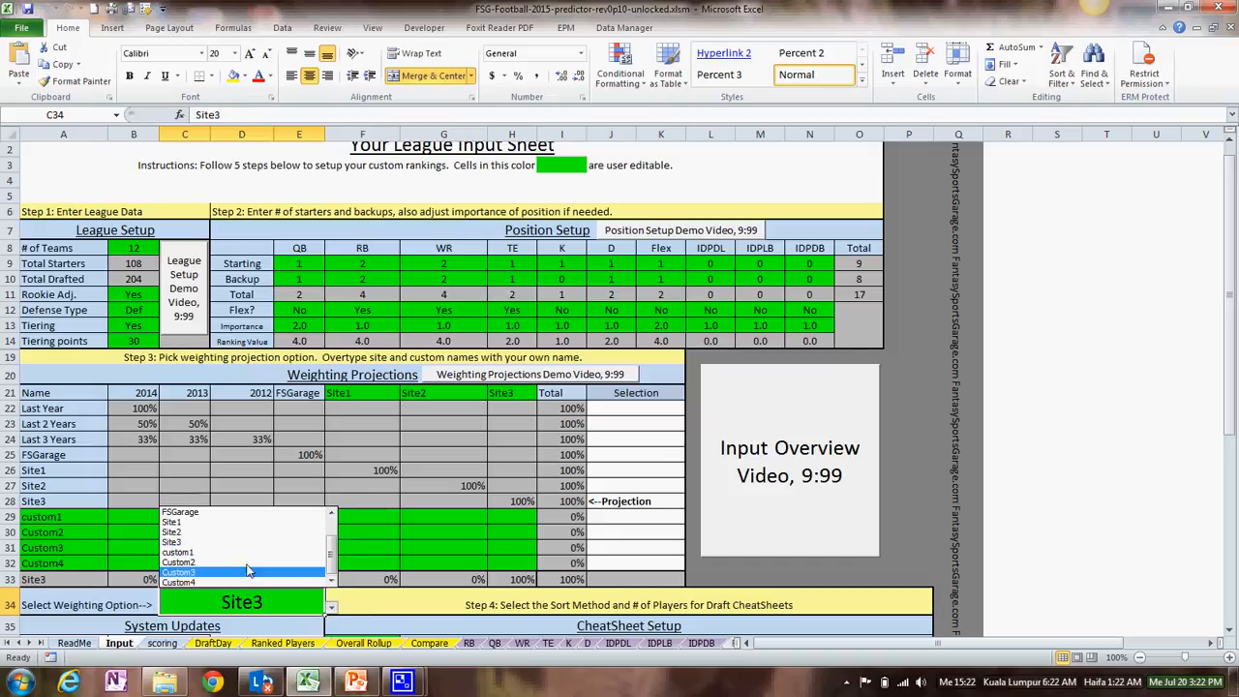
click(230, 522)
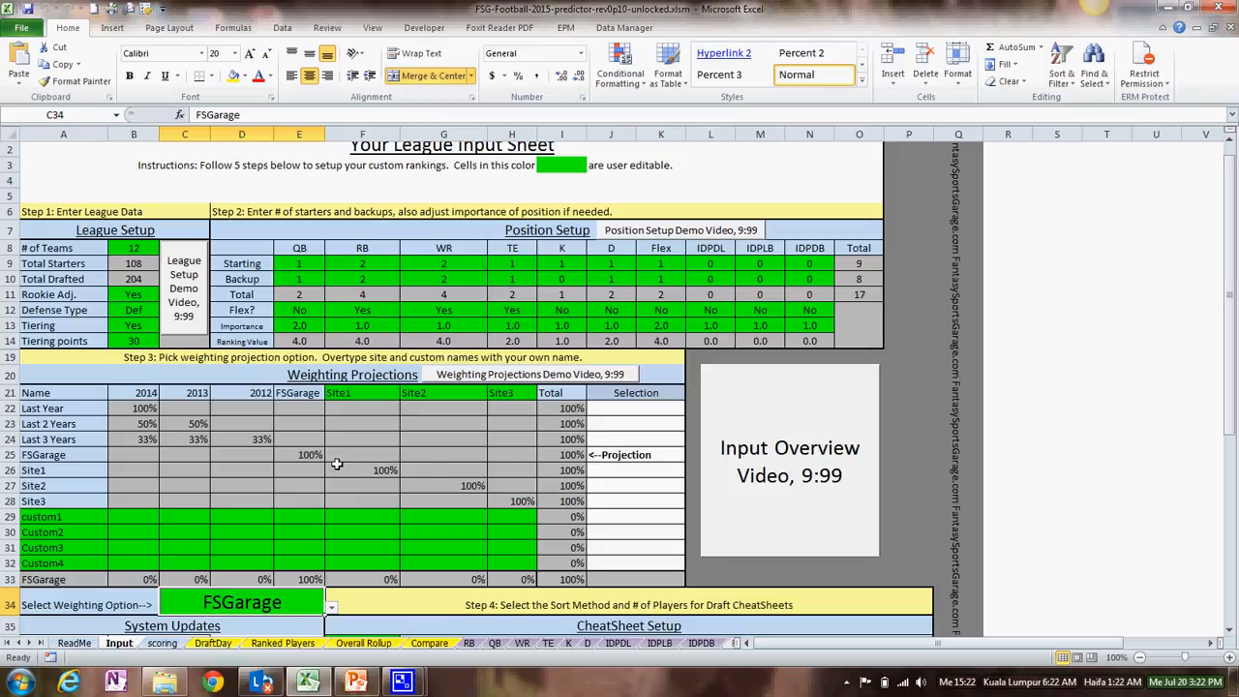
click(468, 643)
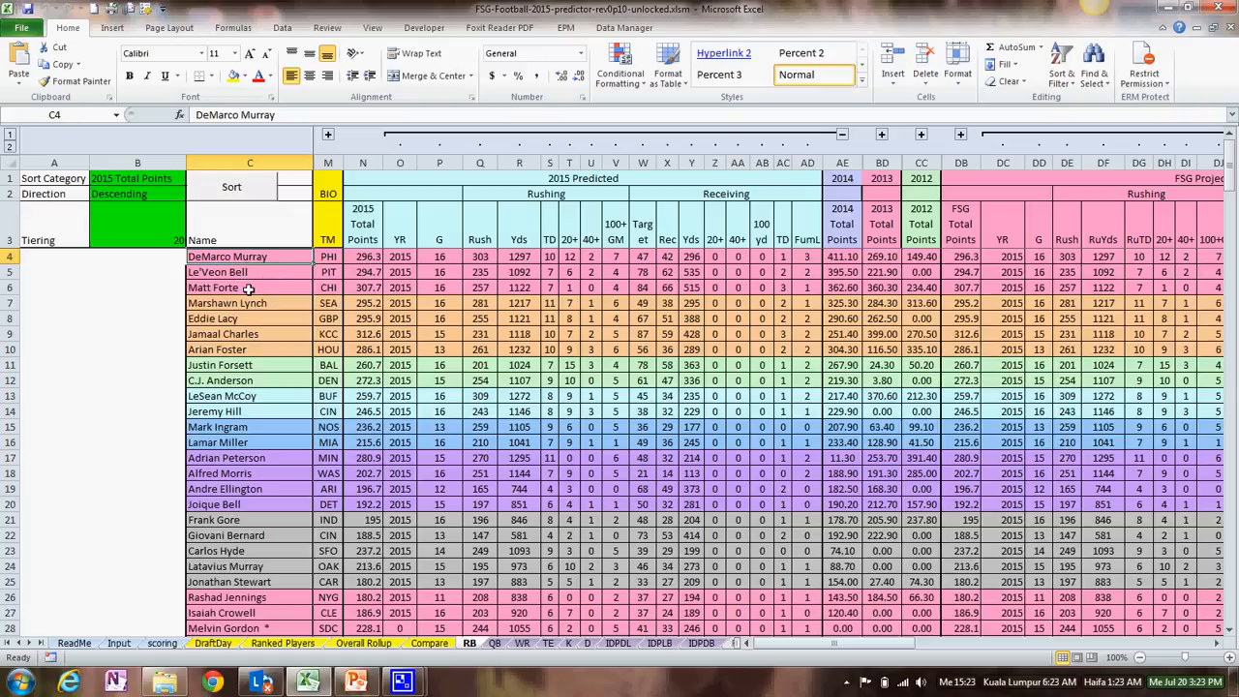
click(119, 644)
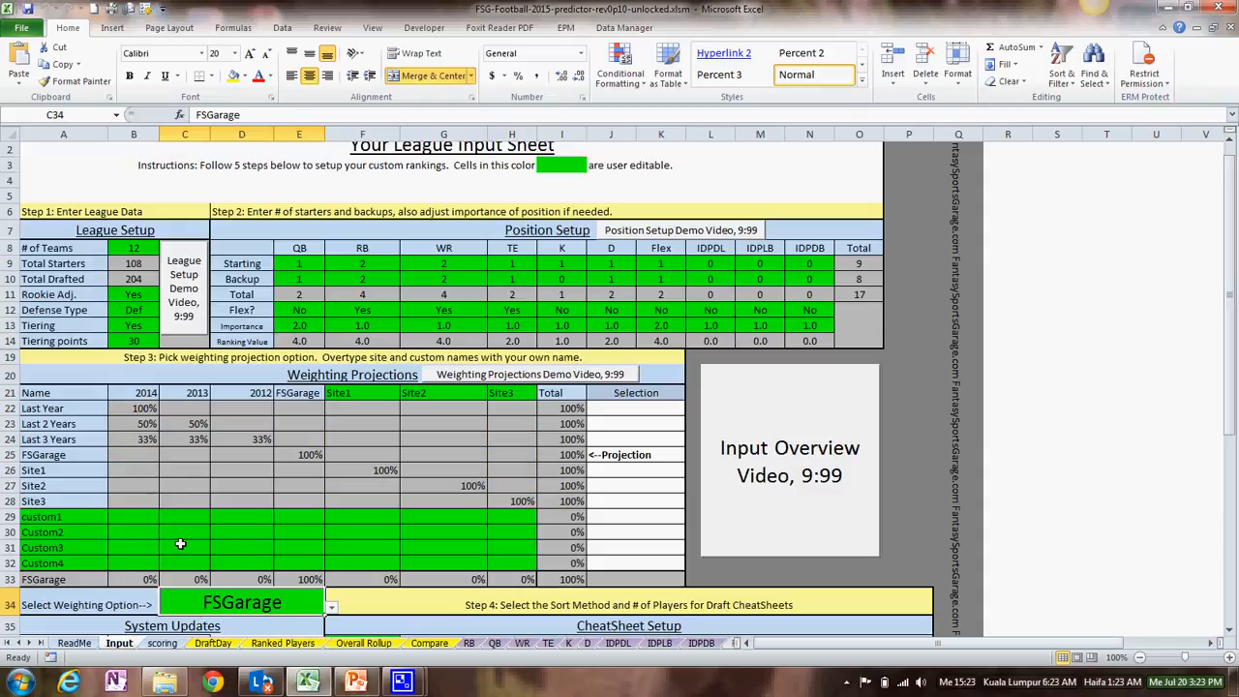
Set the weighting option to Last 2 Years and view the resulting 2015 predictions on the RB sheet
click(332, 608)
scroll(329, 554, up, 1)
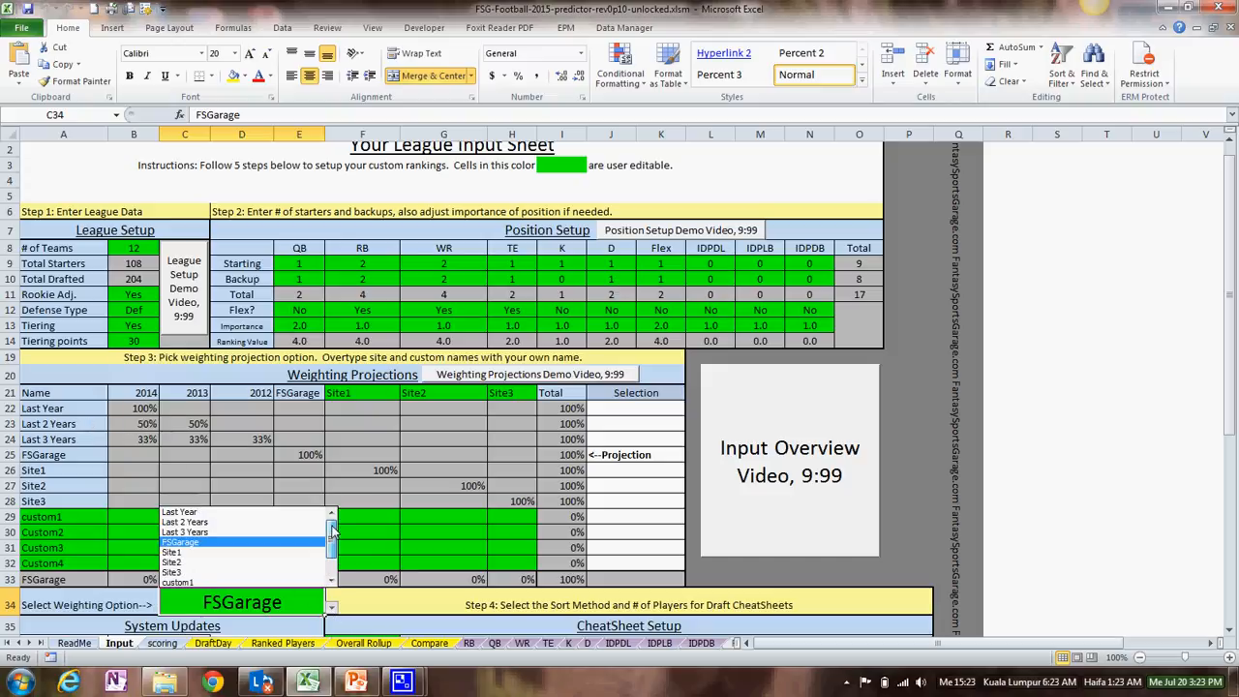
click(227, 531)
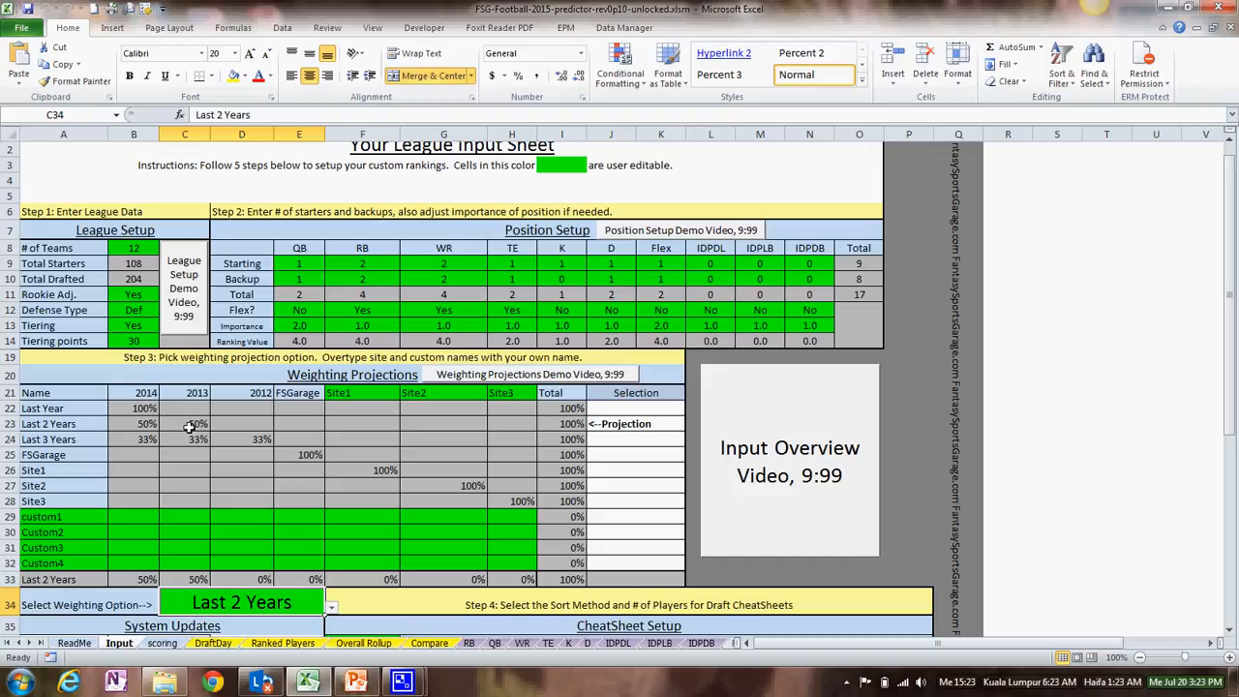
click(468, 643)
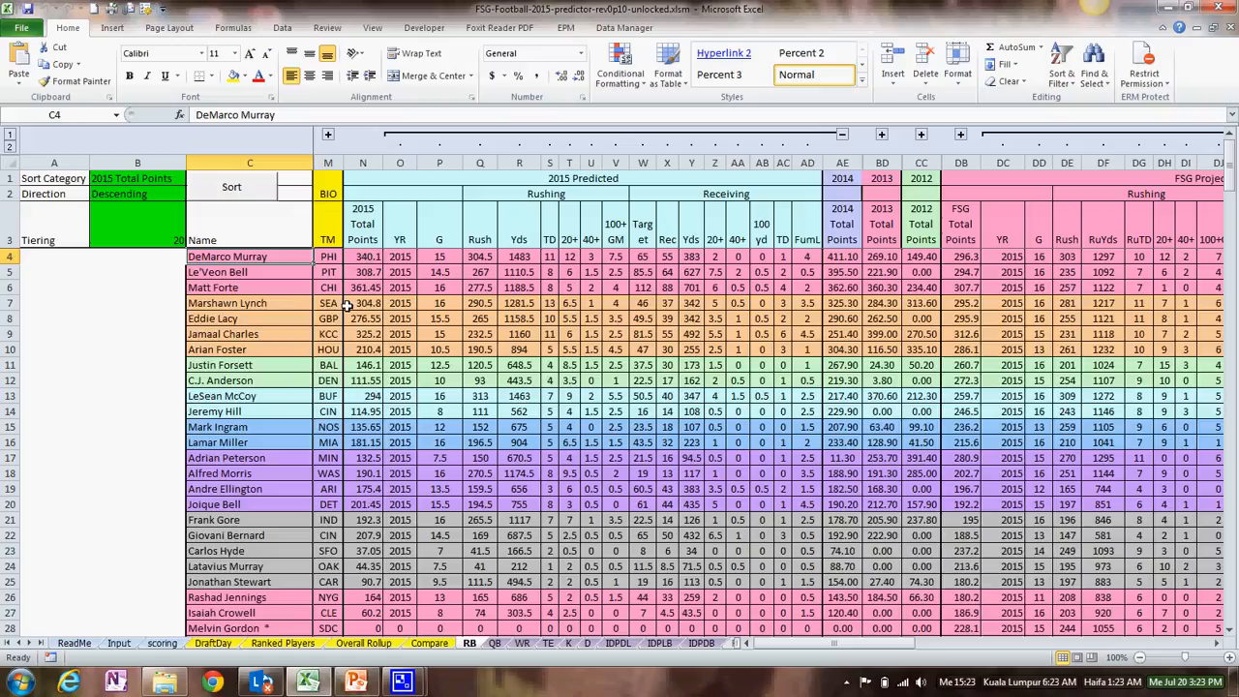
click(119, 643)
Rename the custom1 row of the weighting table with the owner's first name followed by "special"
scroll(459, 516, down, 7)
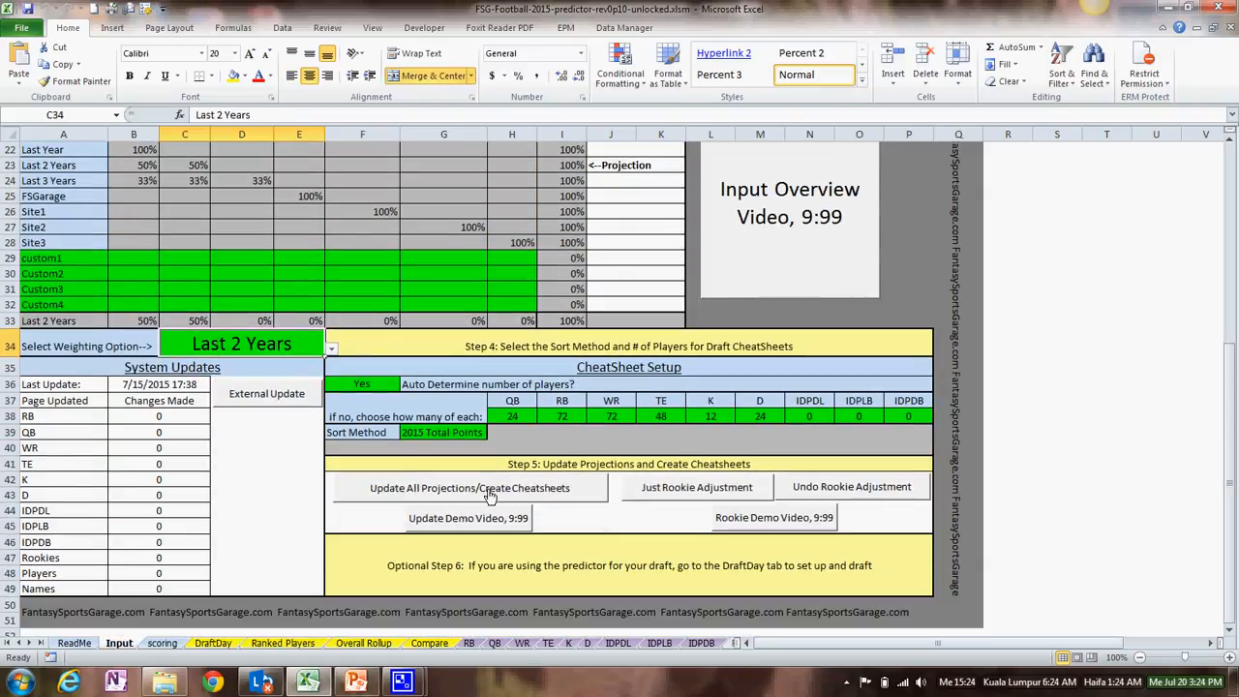
scroll(436, 377, up, 4)
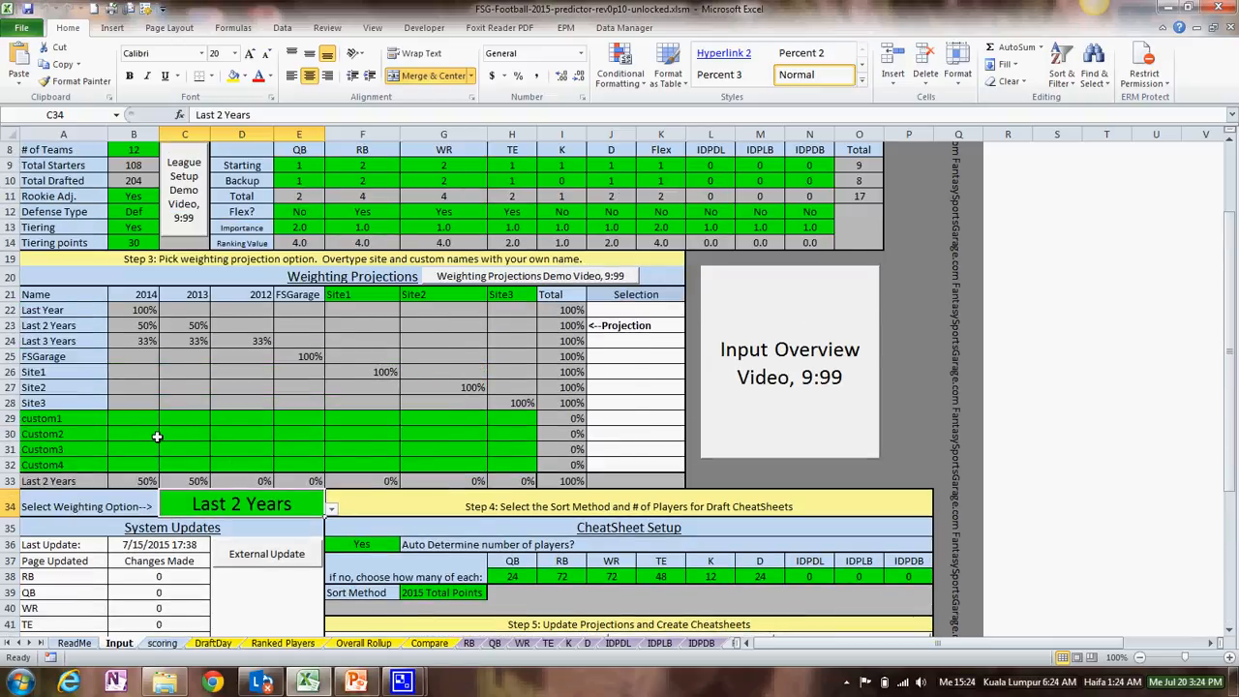
click(73, 418)
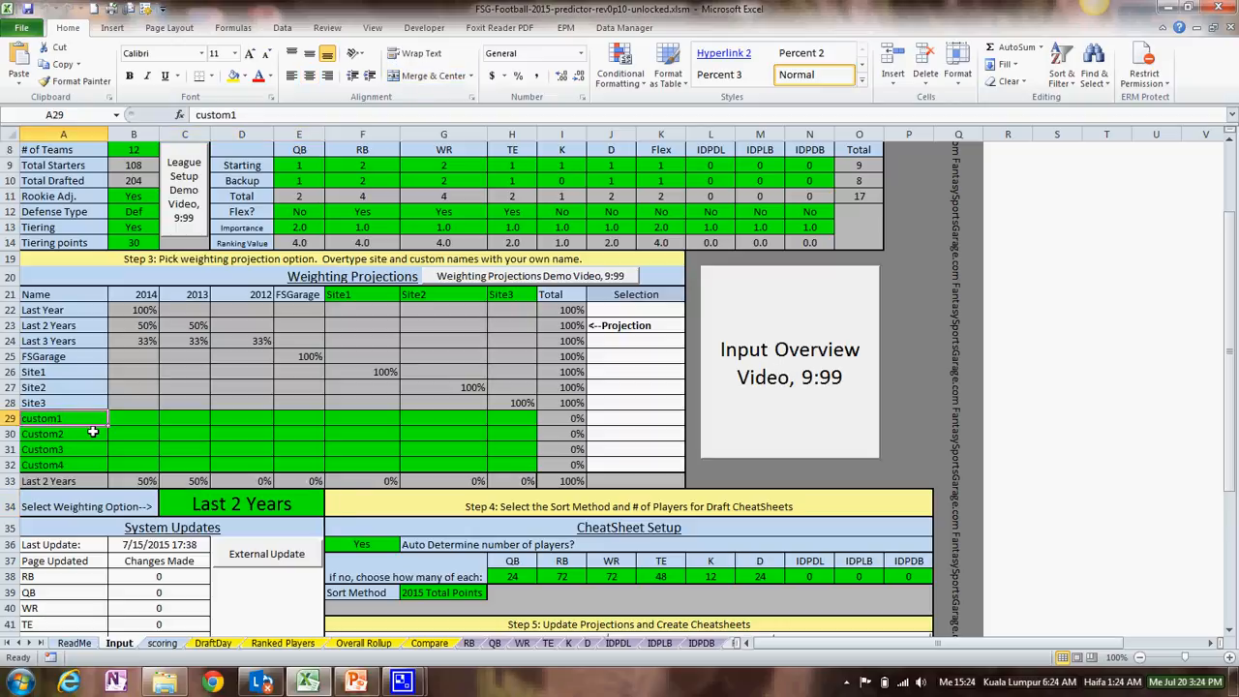
text(victor special)
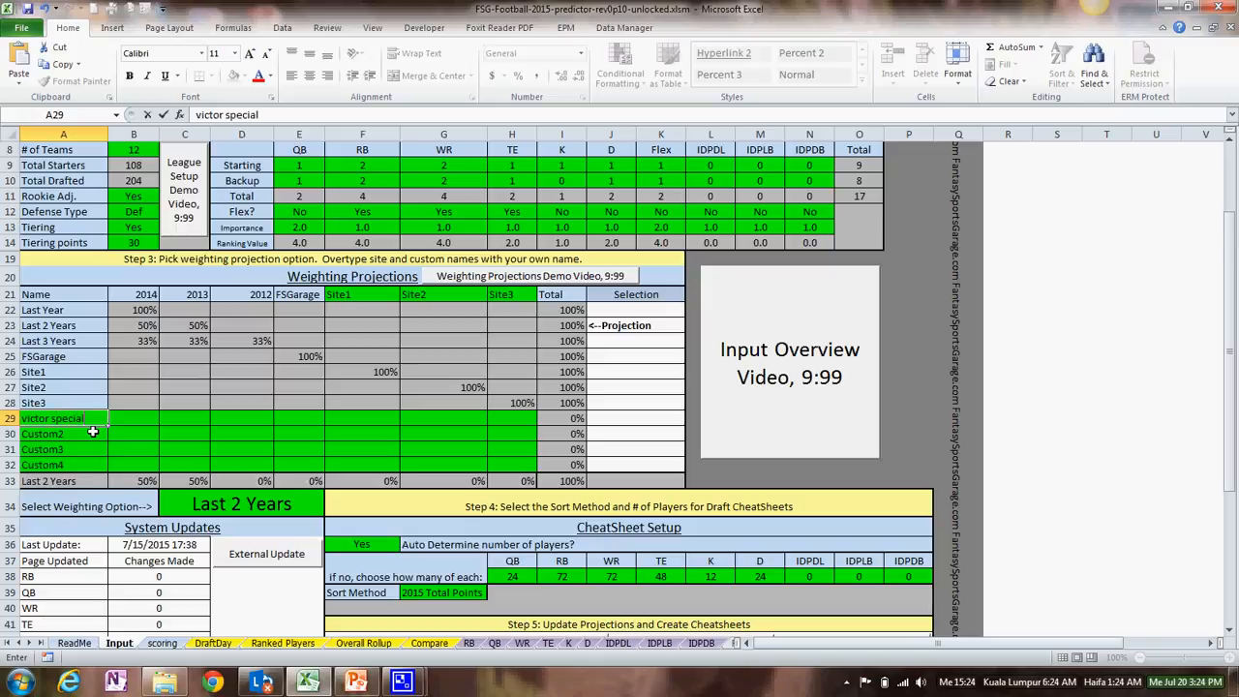
key(Return)
Weight the first custom row 50% on 2014 and 50% on FSGarage
key(Up)
key(Right)
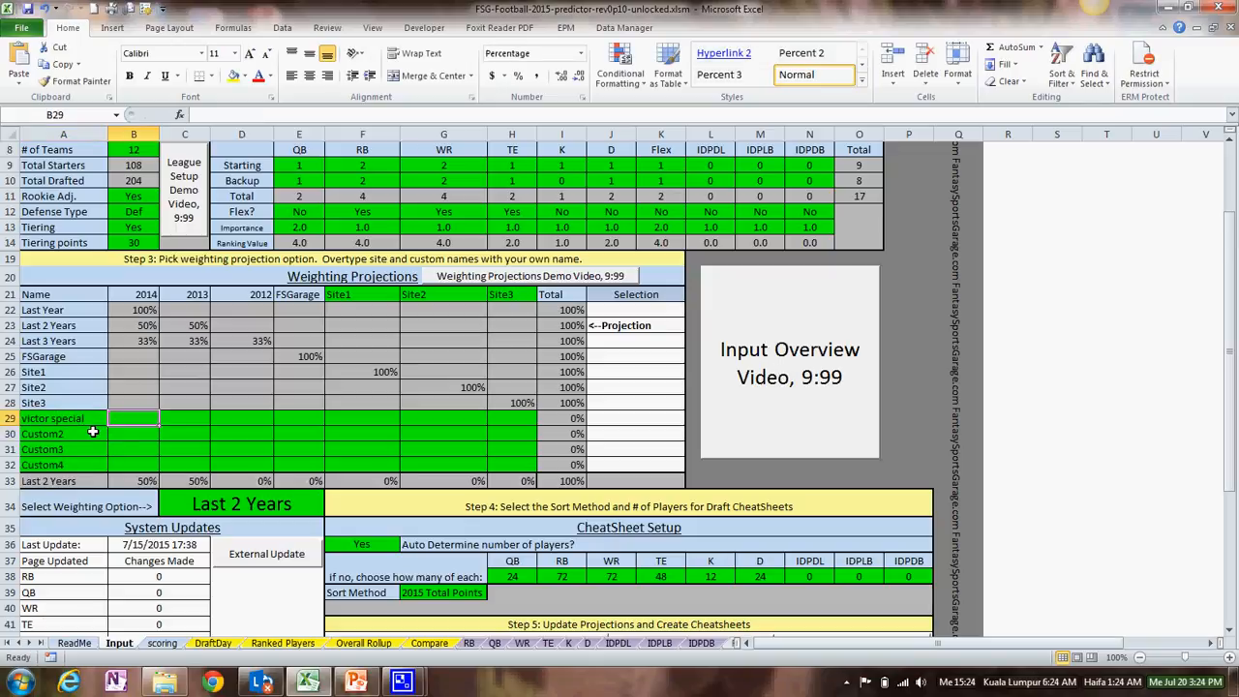
text(50)
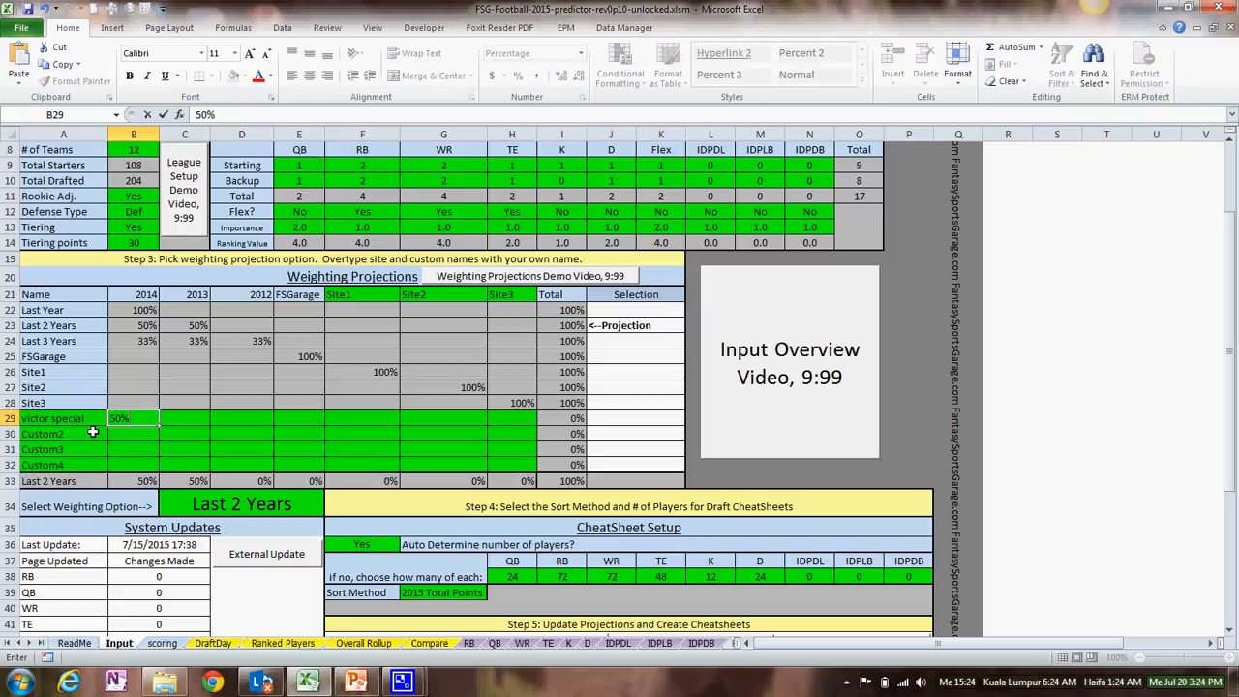
key(Right)
key(Right)
key(Right)
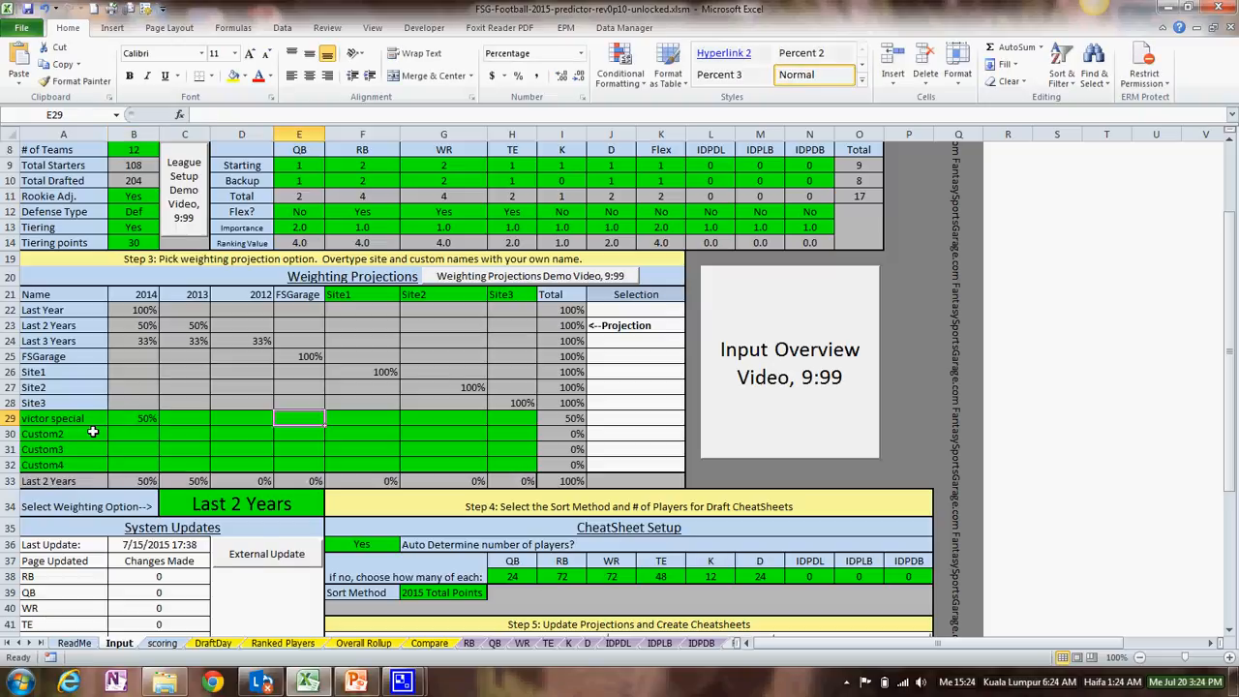
text(50)
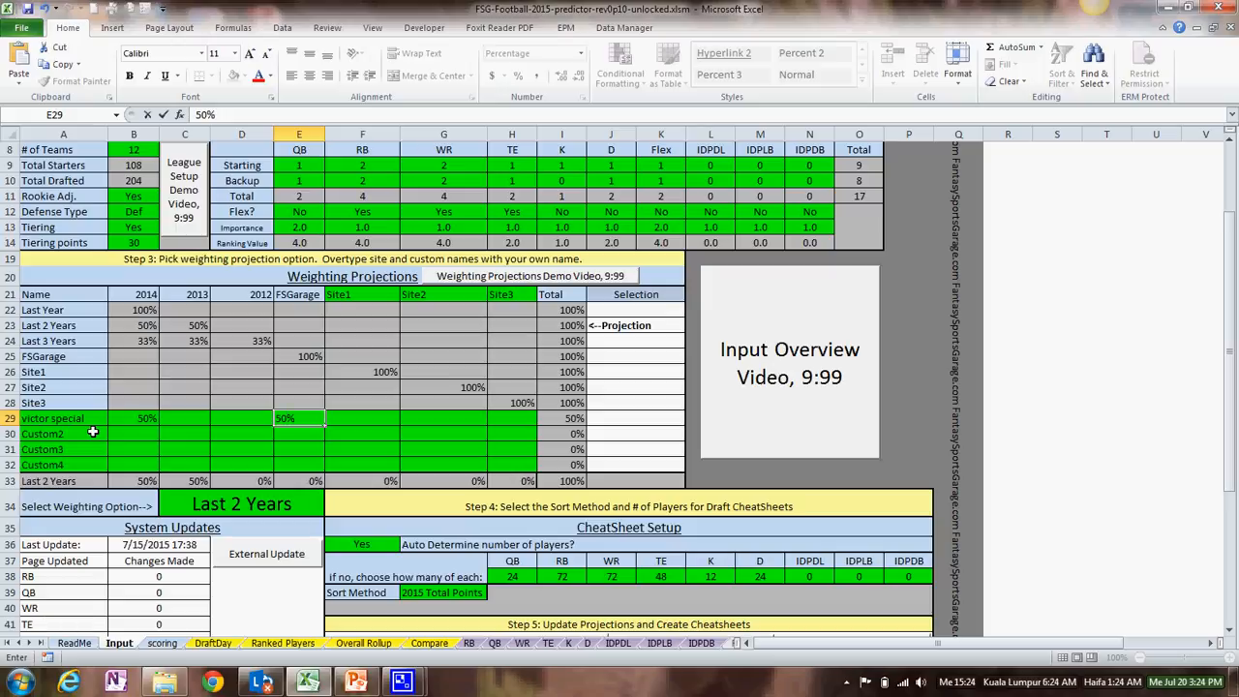
key(Return)
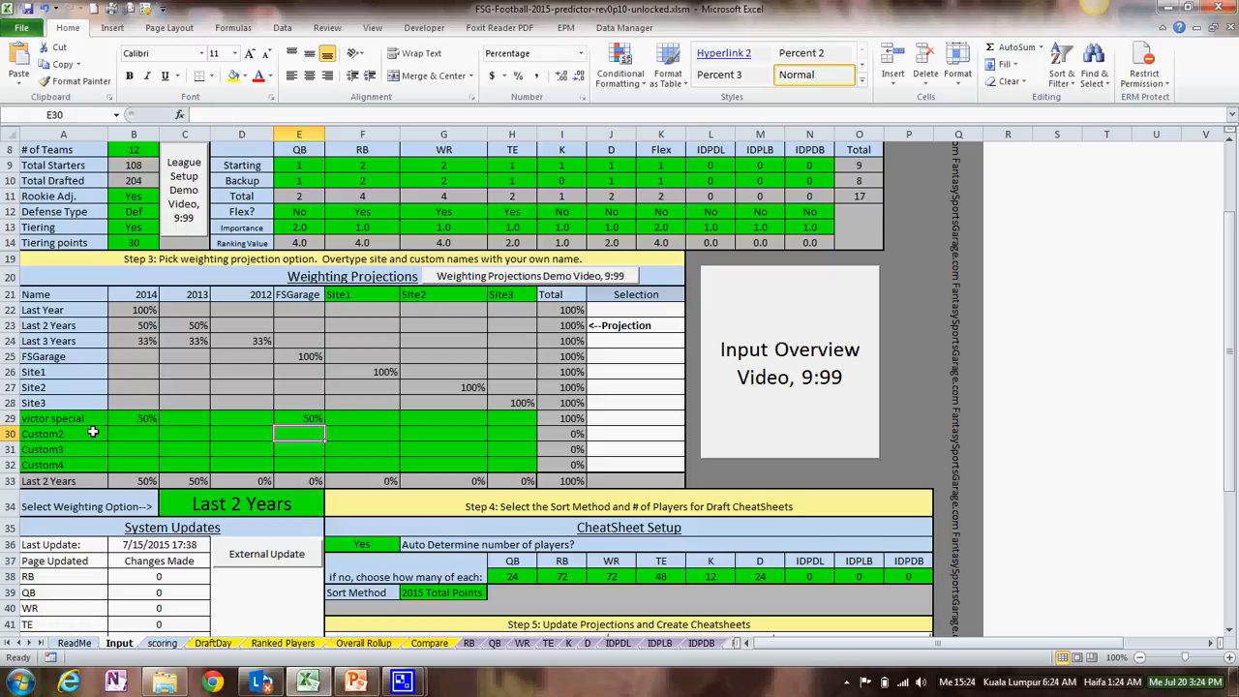
click(138, 418)
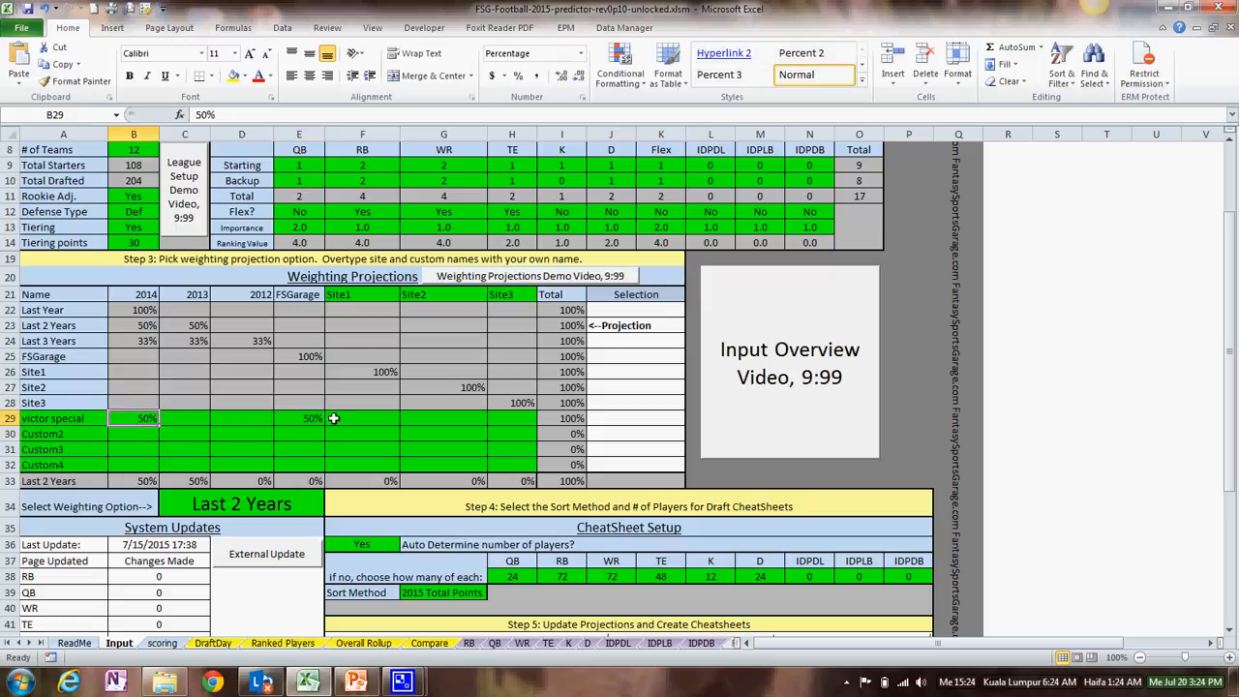
Choose the renamed first custom row as the weighting option and view the resulting predictions on the RB sheet
click(294, 503)
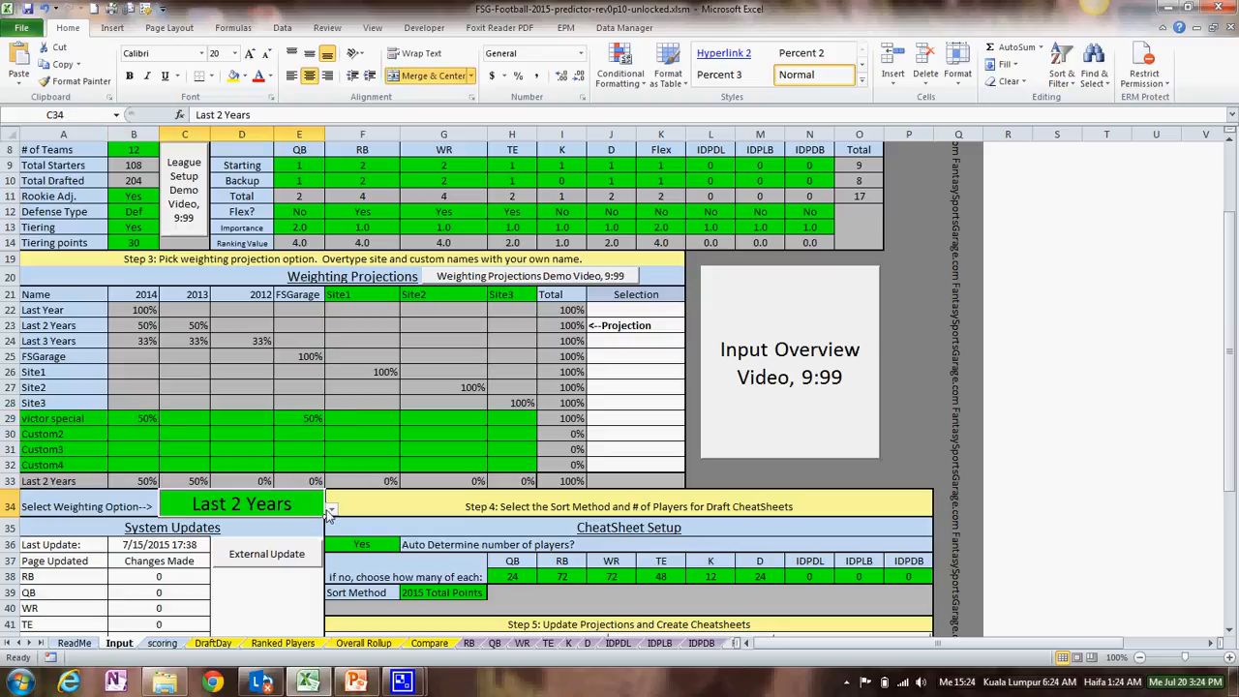
click(330, 510)
scroll(290, 562, down, 1)
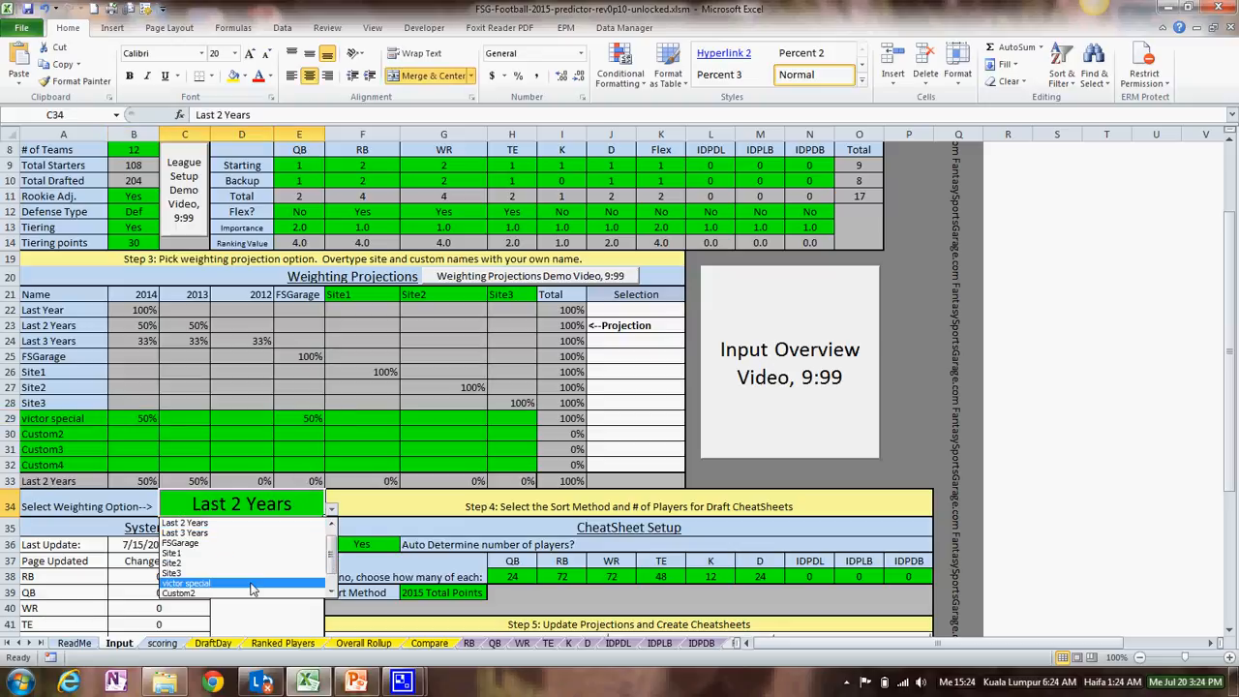
click(195, 584)
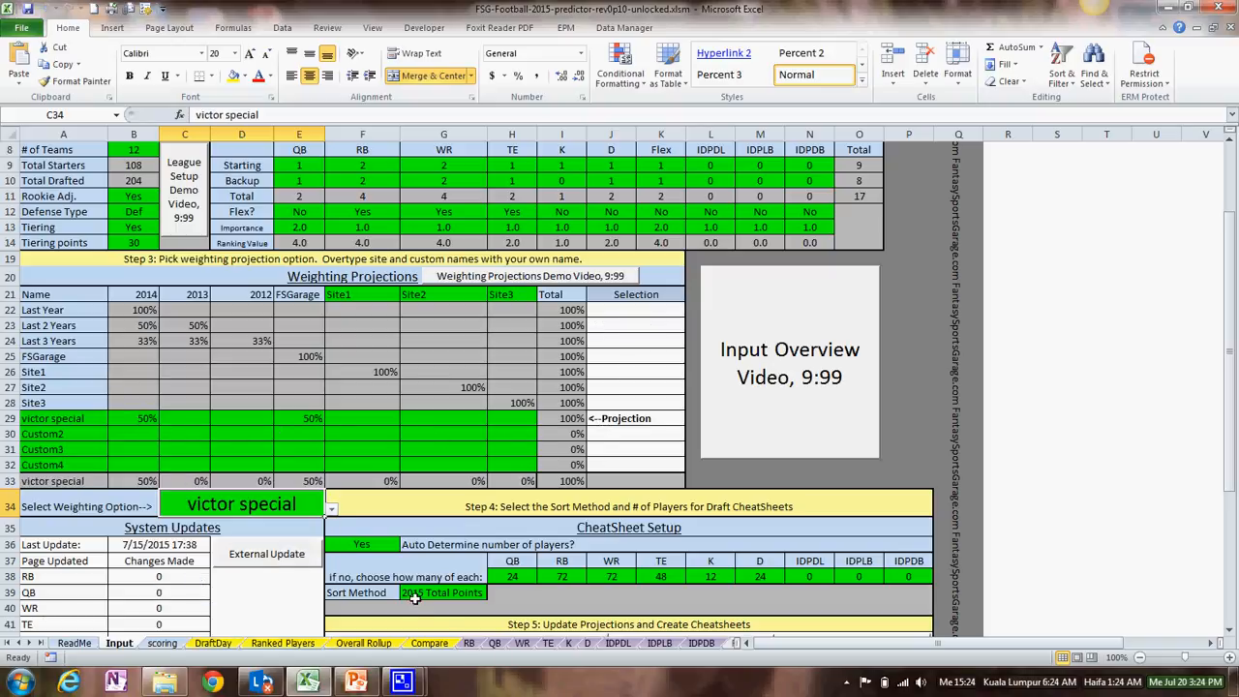
click(469, 644)
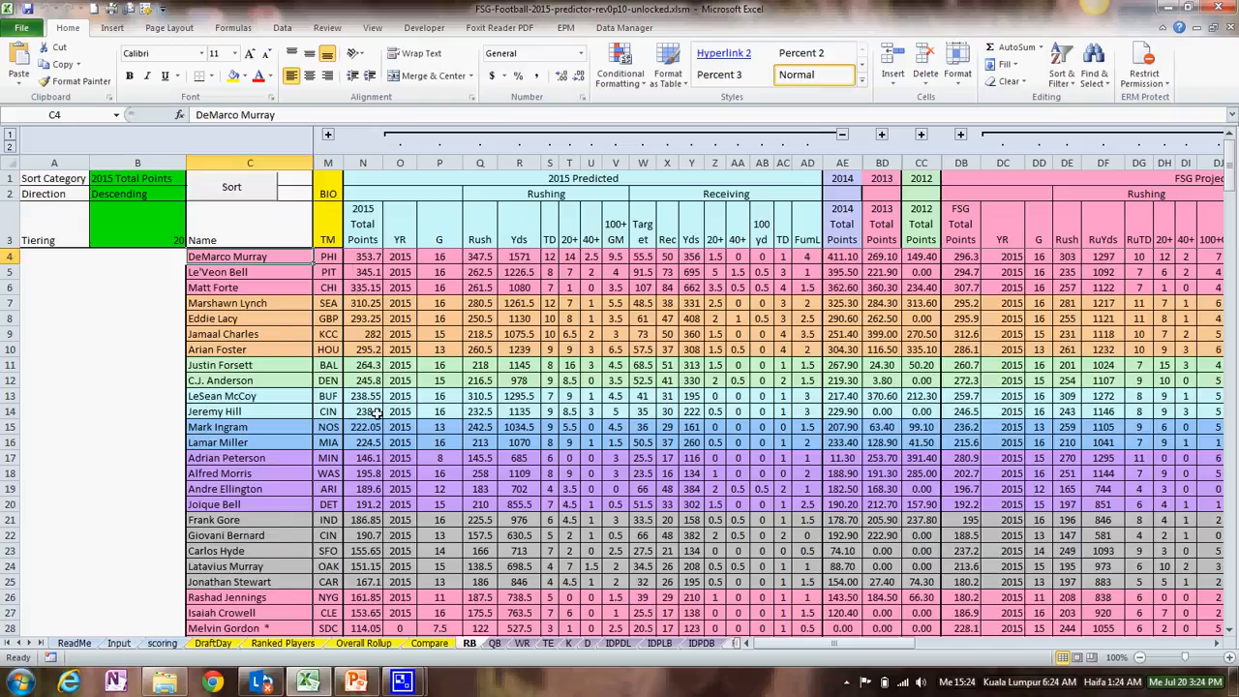
click(118, 643)
Weight the Custom2 row 50% on Site1 and 50% on Site2 in the Input sheet's weighting table
scroll(523, 557, down, 7)
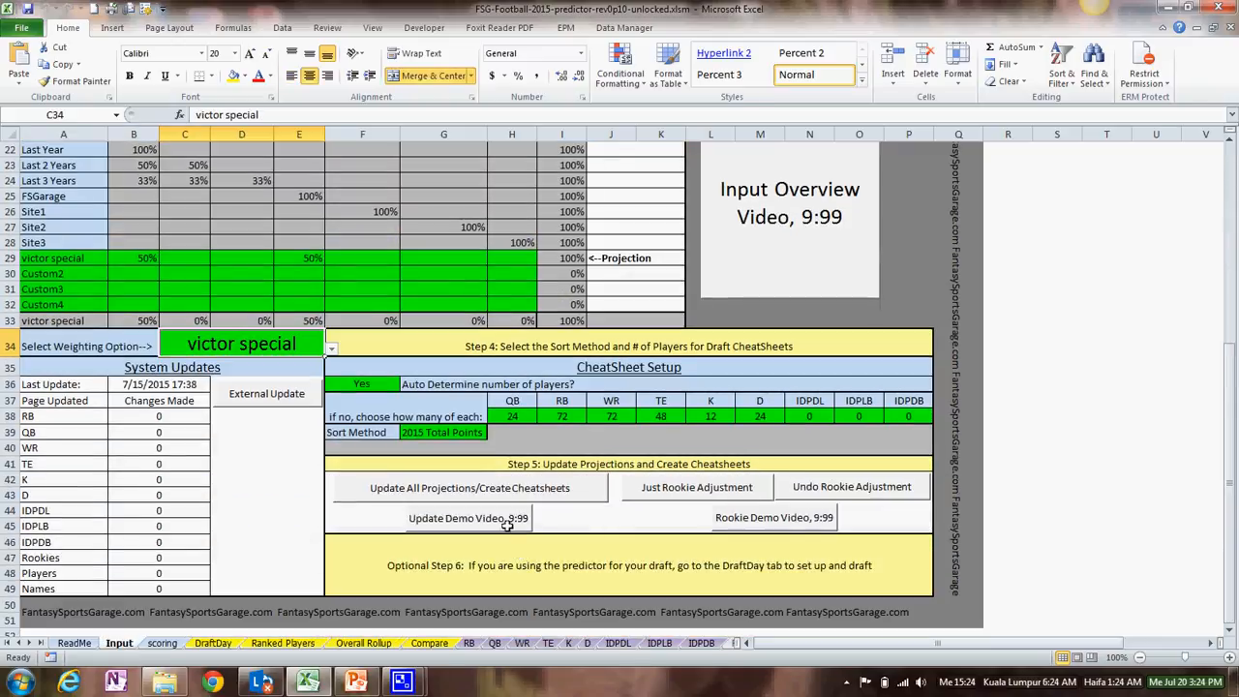
scroll(422, 460, up, 5)
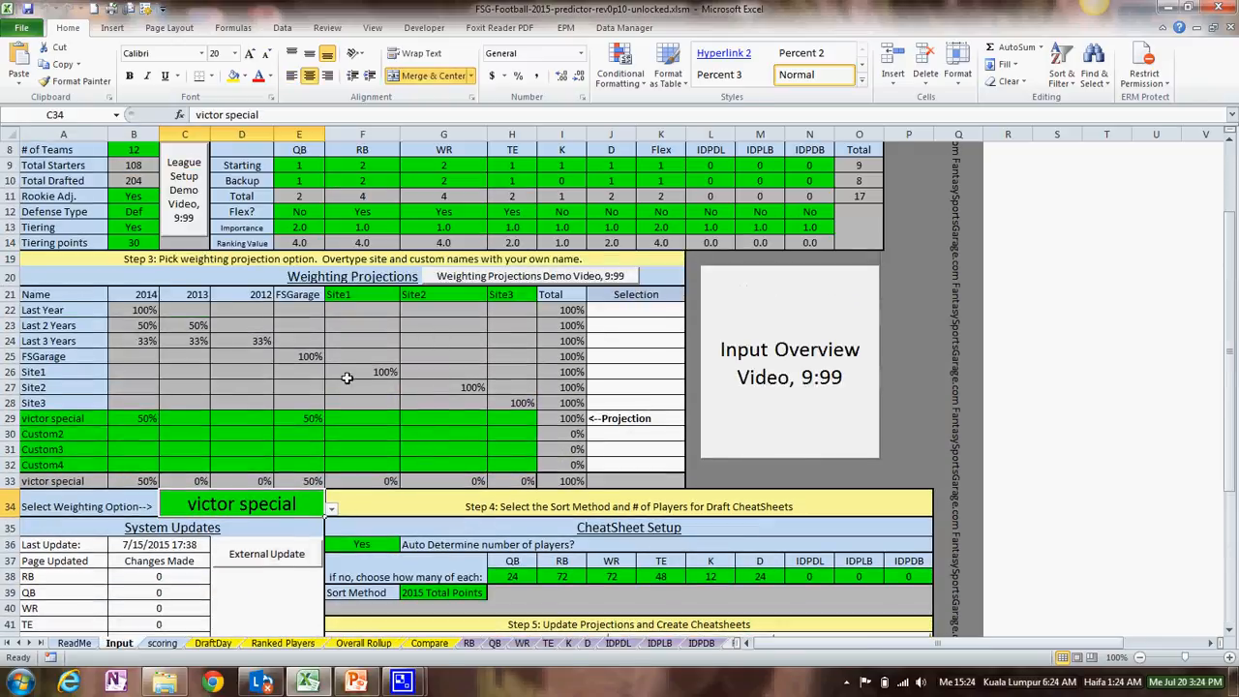
click(354, 296)
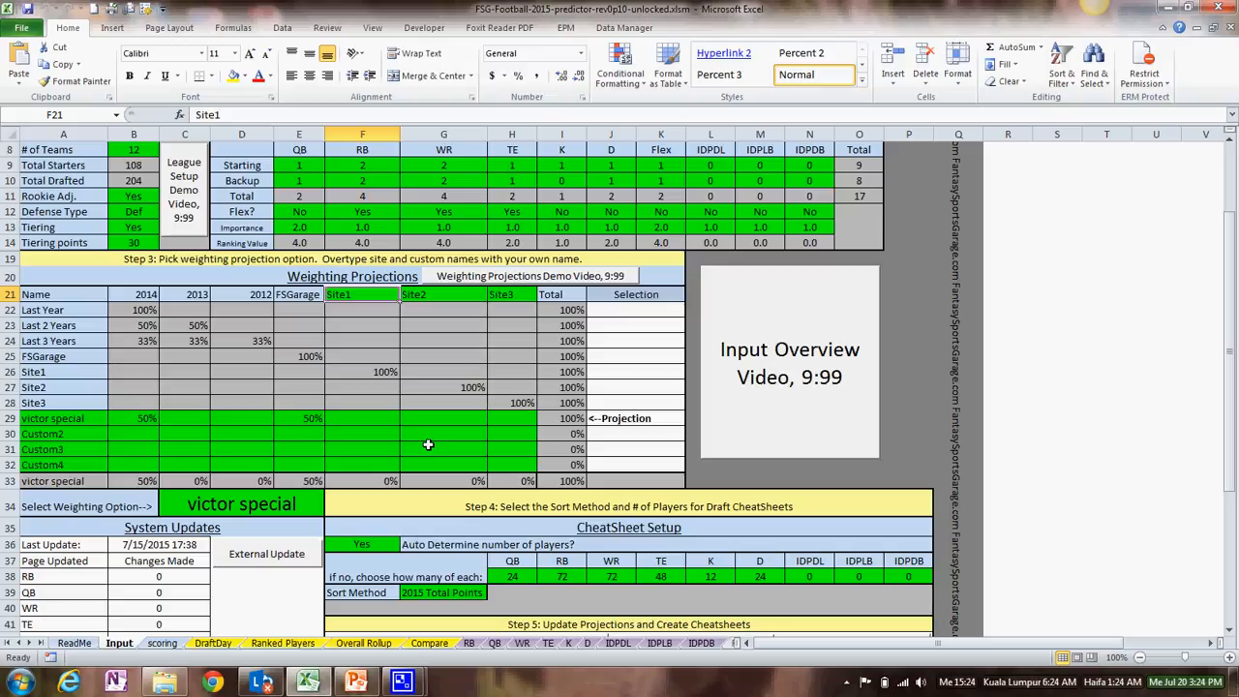
click(341, 437)
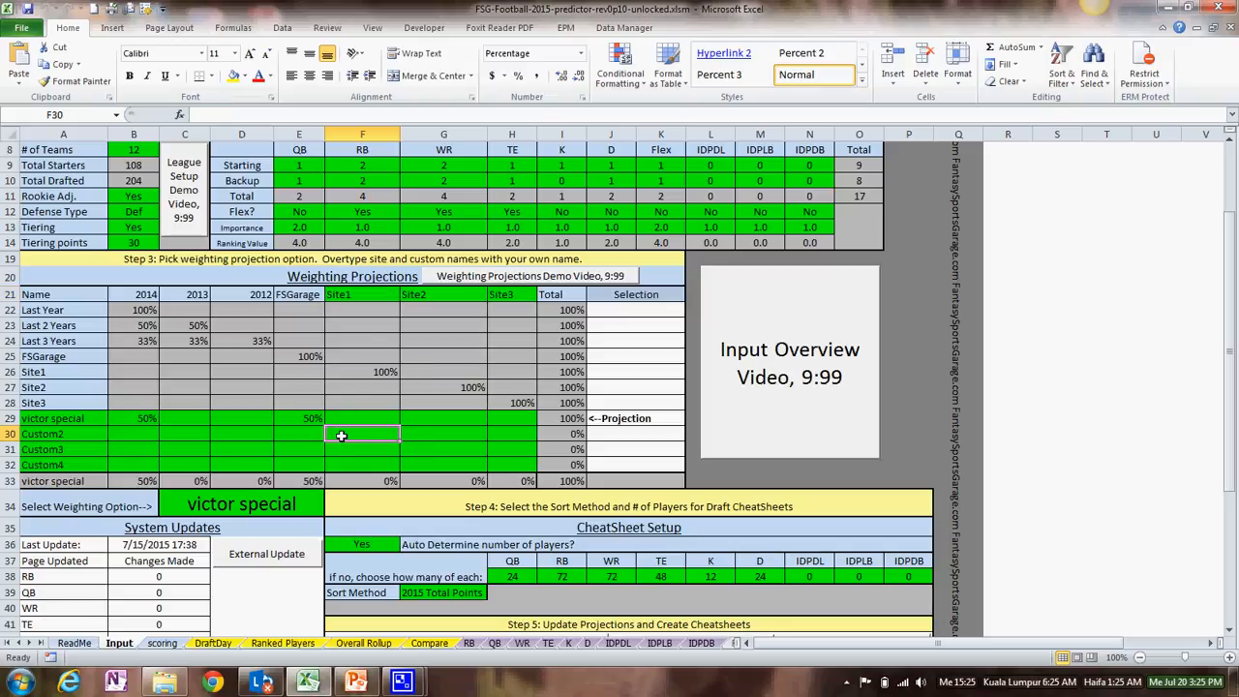
text(50)
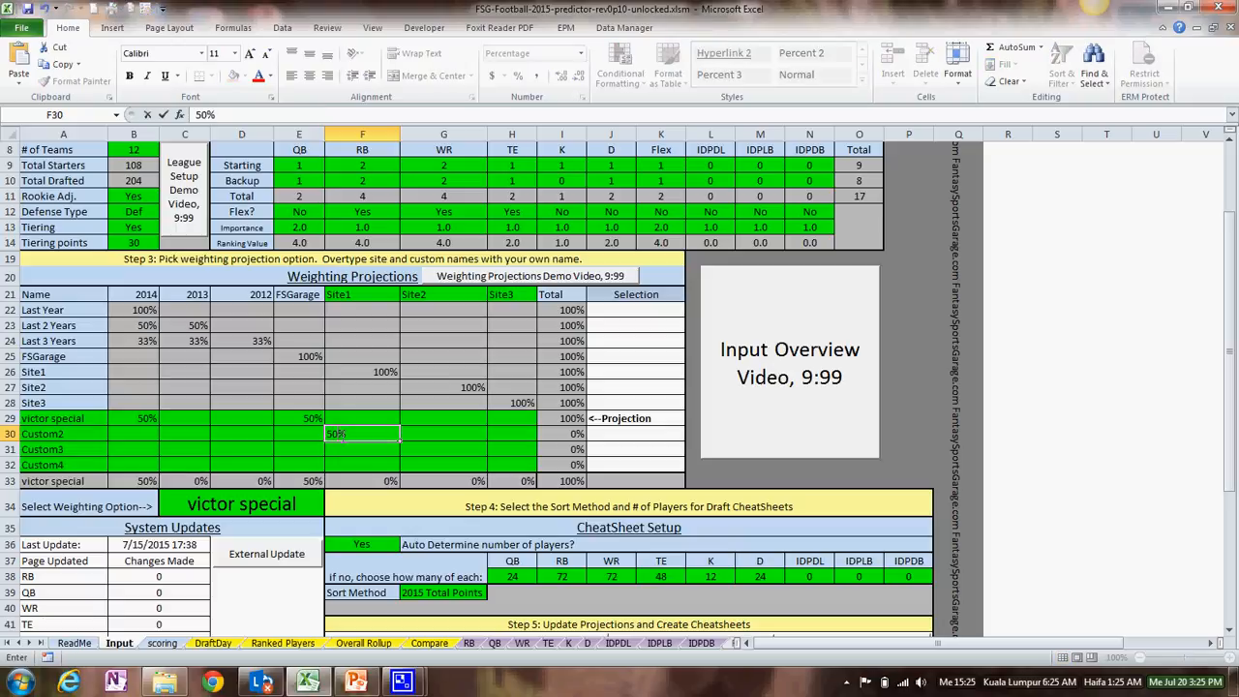
key(Tab)
text(5)
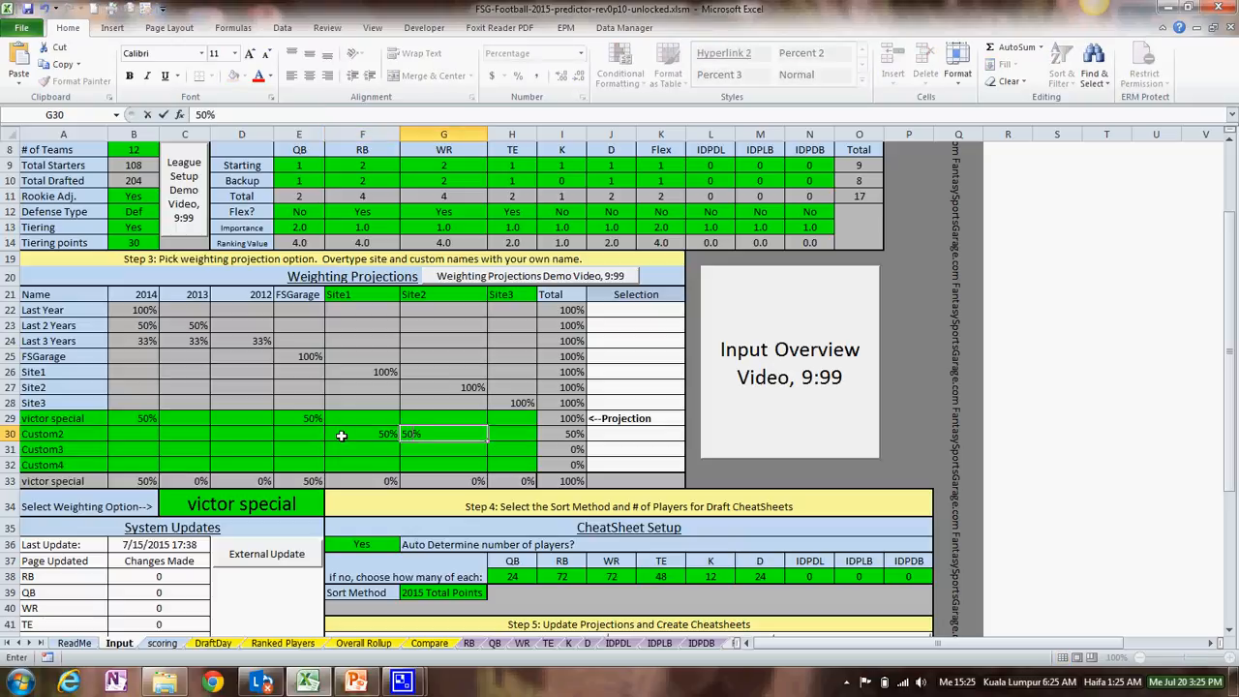
text(0)
click(341, 436)
key(Tab)
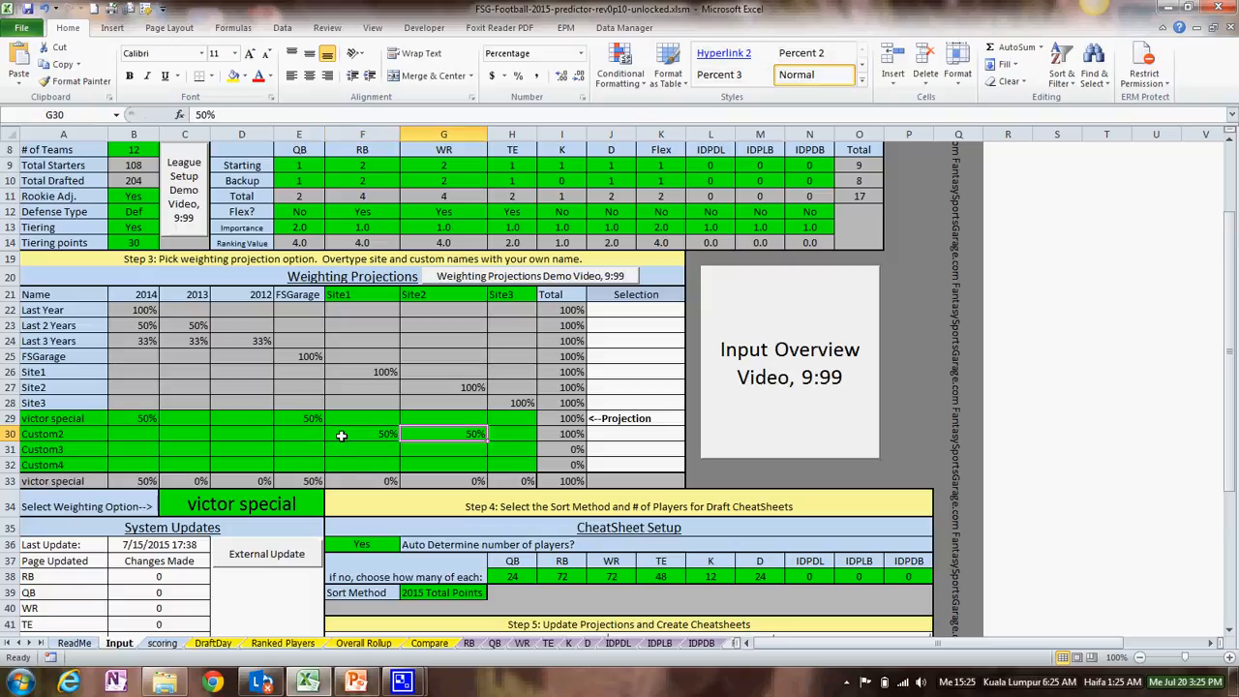
Set the weighting option to Custom2, view the resulting predictions on the RB sheet, and return to the Input sheet
click(295, 503)
click(331, 509)
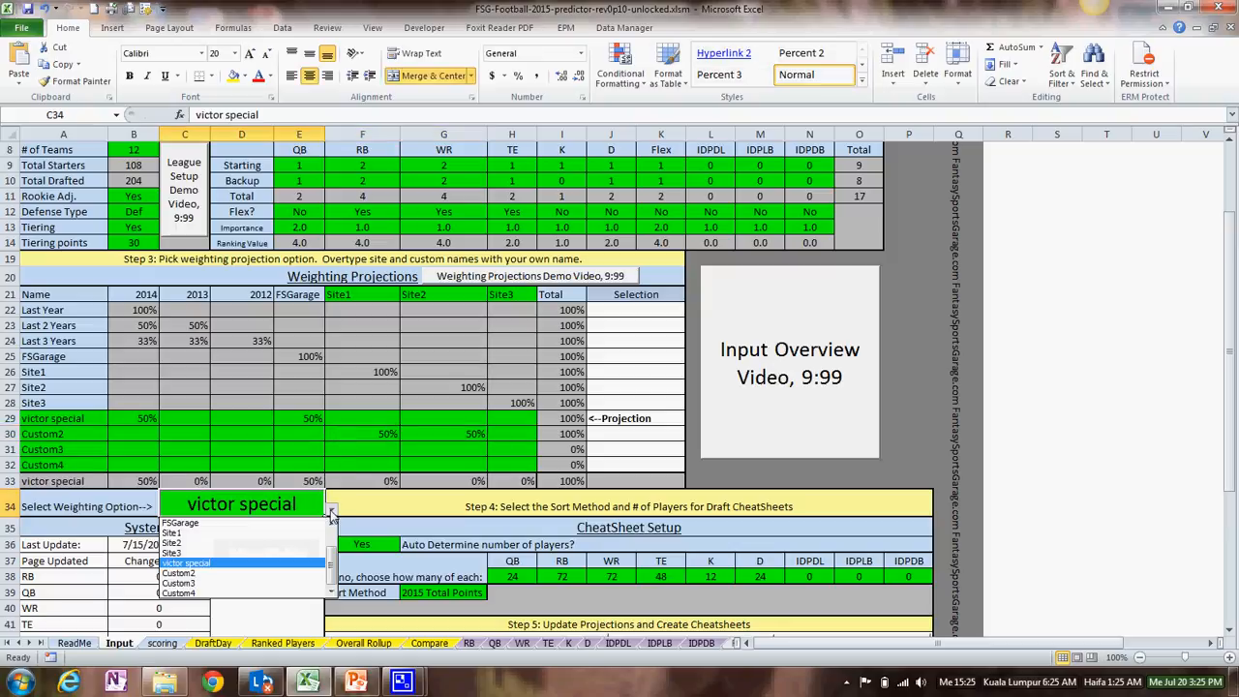
click(315, 573)
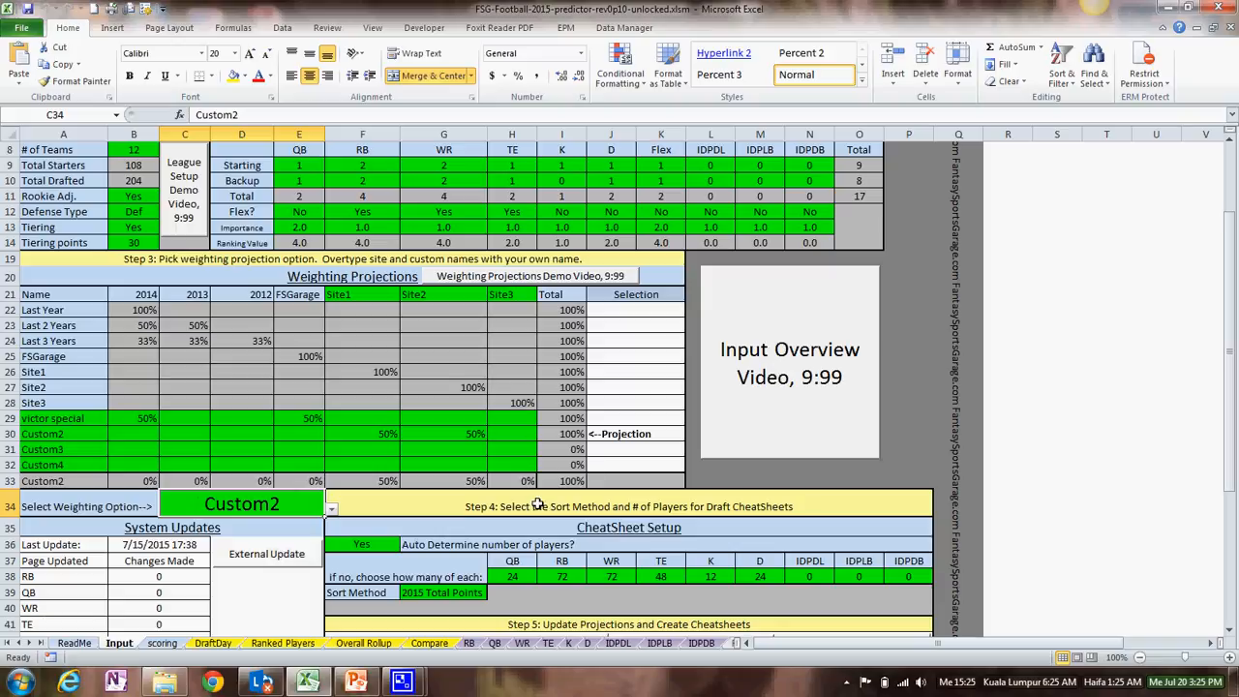
click(469, 644)
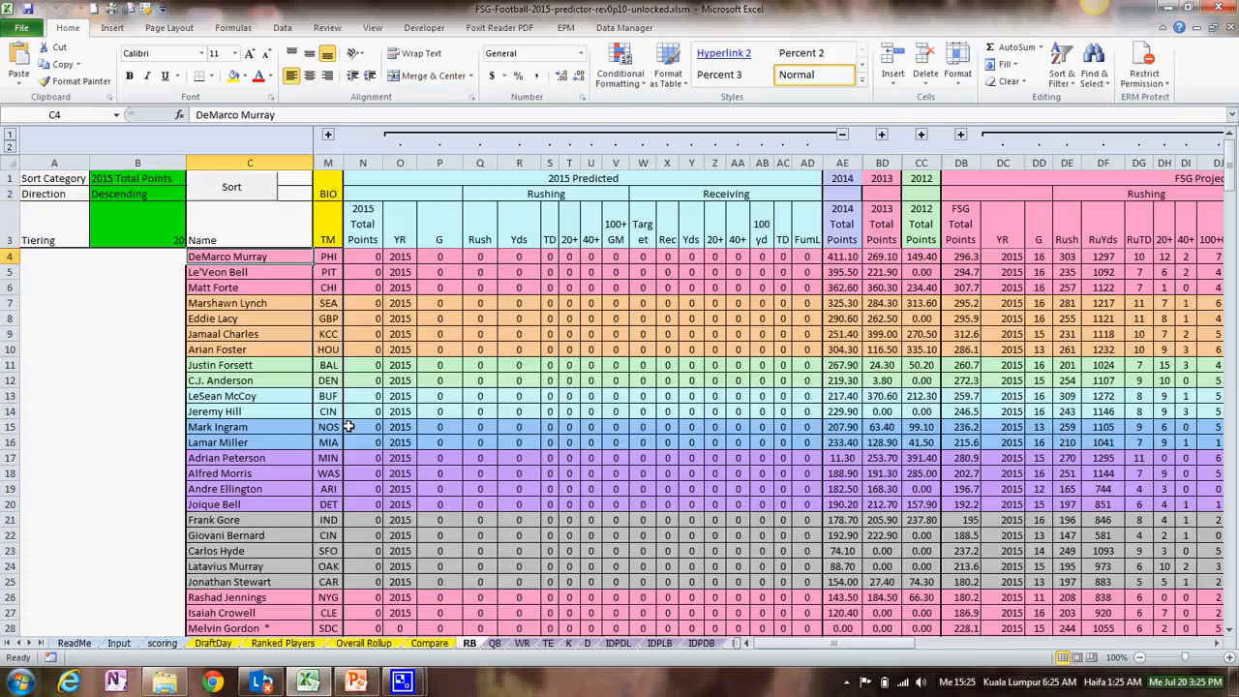
click(125, 643)
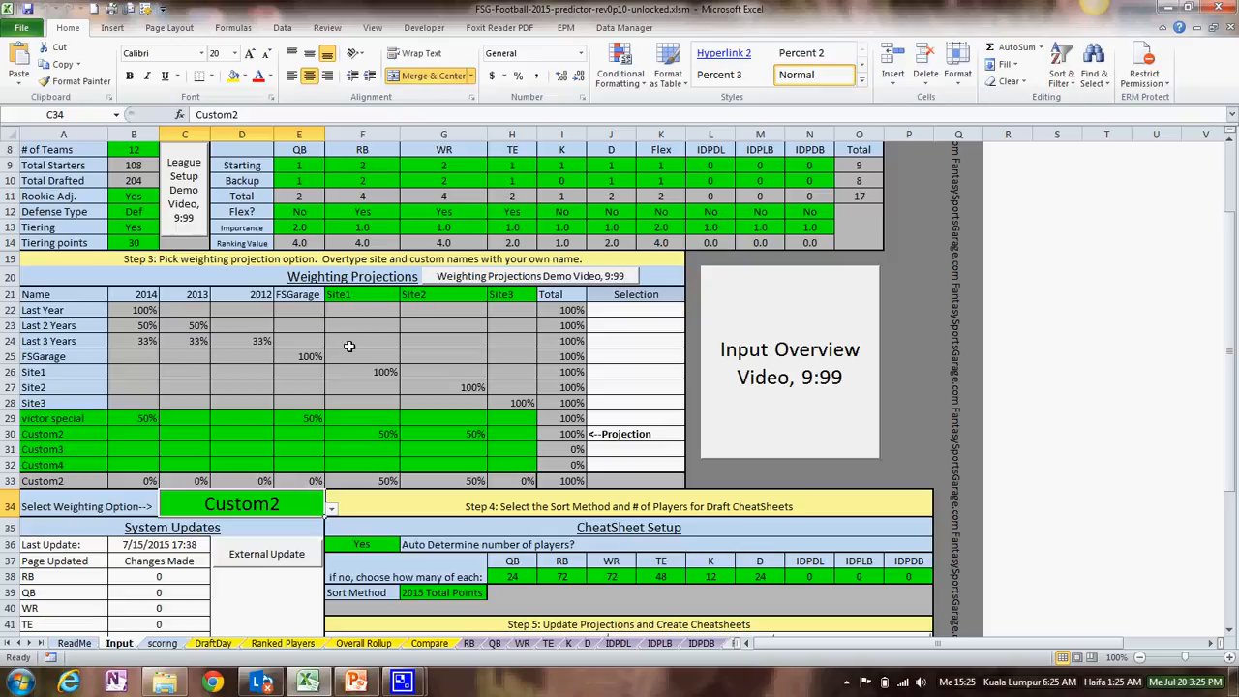
scroll(348, 346, down, 3)
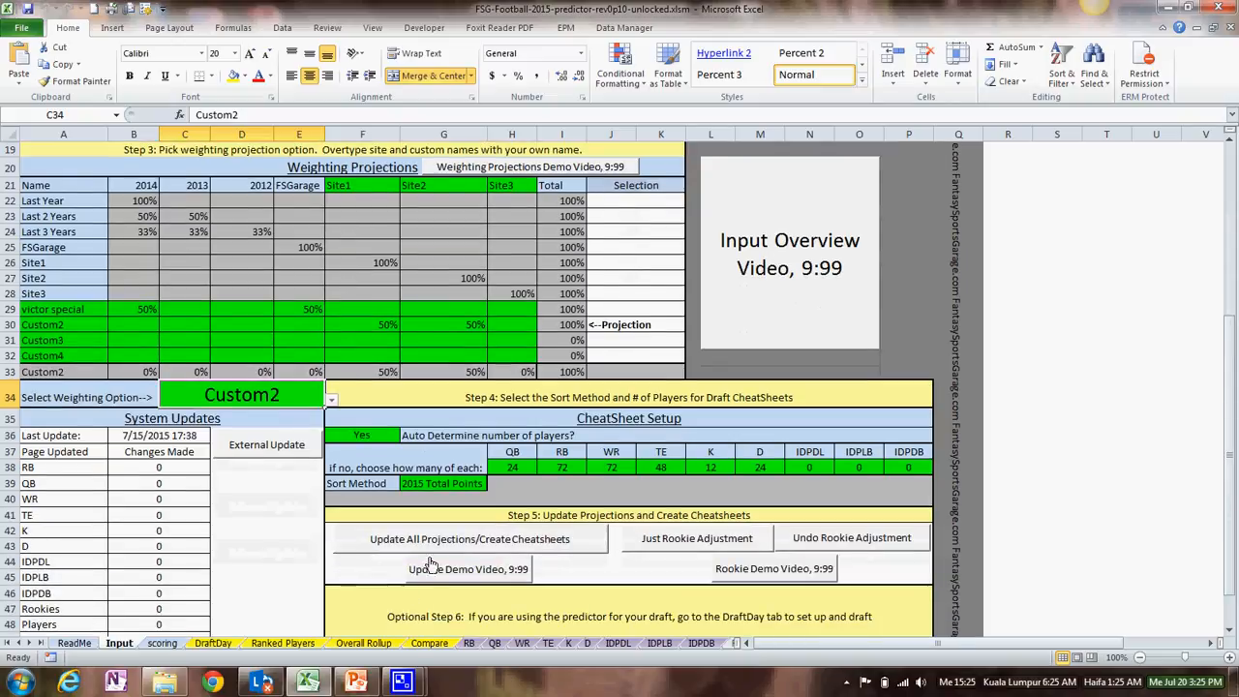
scroll(443, 552, up, 3)
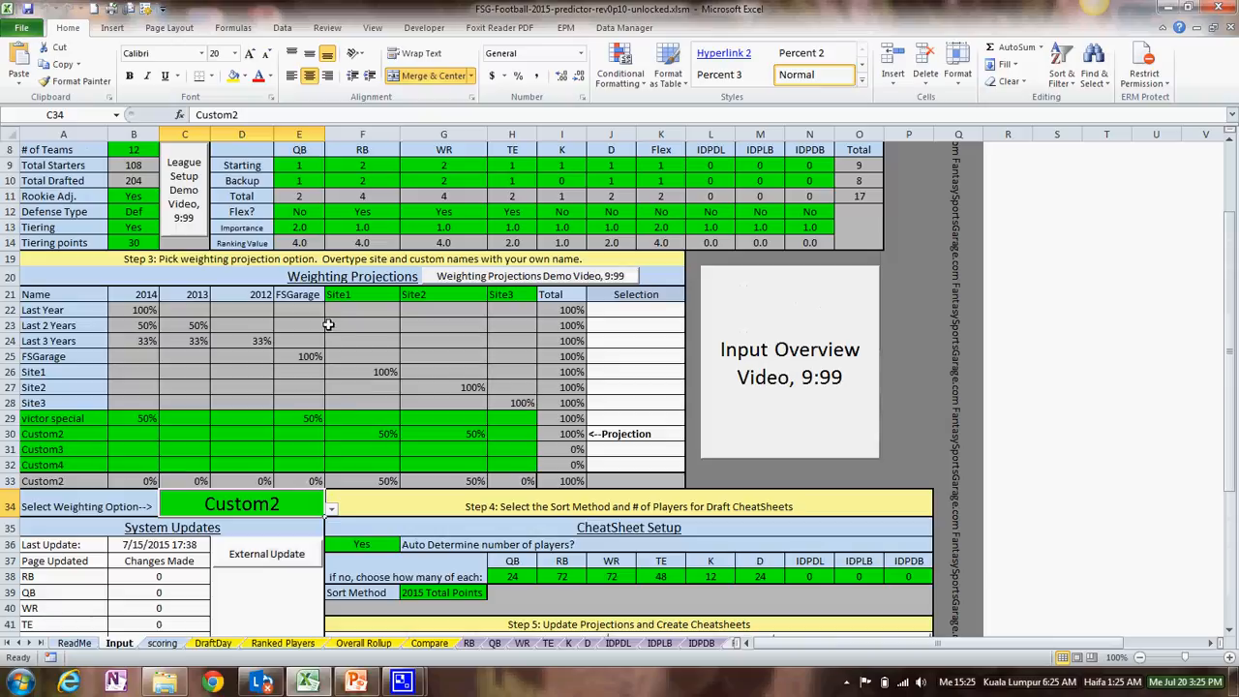